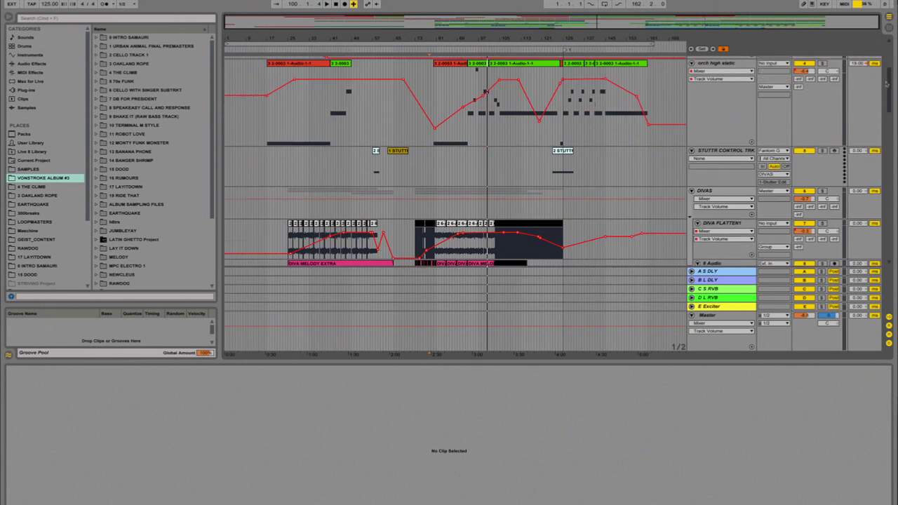
Solo the DIVAS group track and play it back in the arrangement
mouse_move(882, 107)
left_mouse_down()
mouse_move(873, 234)
mouse_move(879, 91)
left_mouse_up()
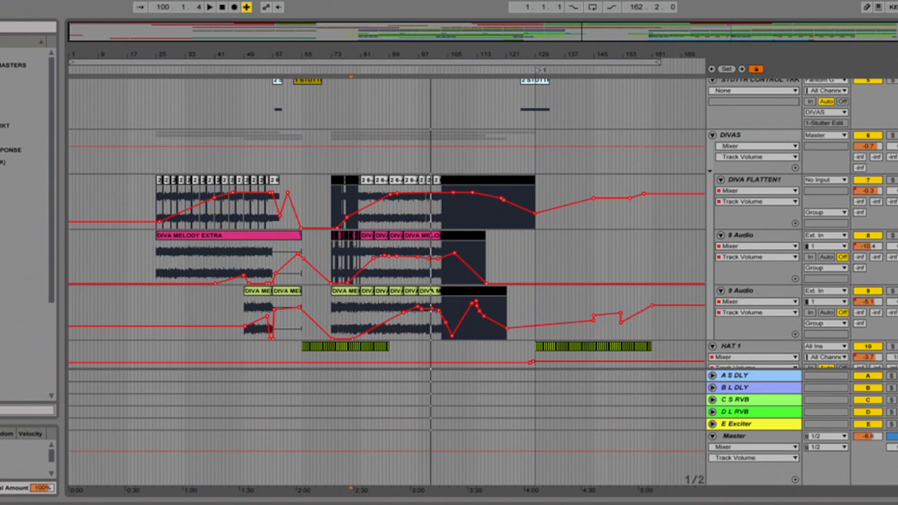
scroll(386, 225, "up", 3)
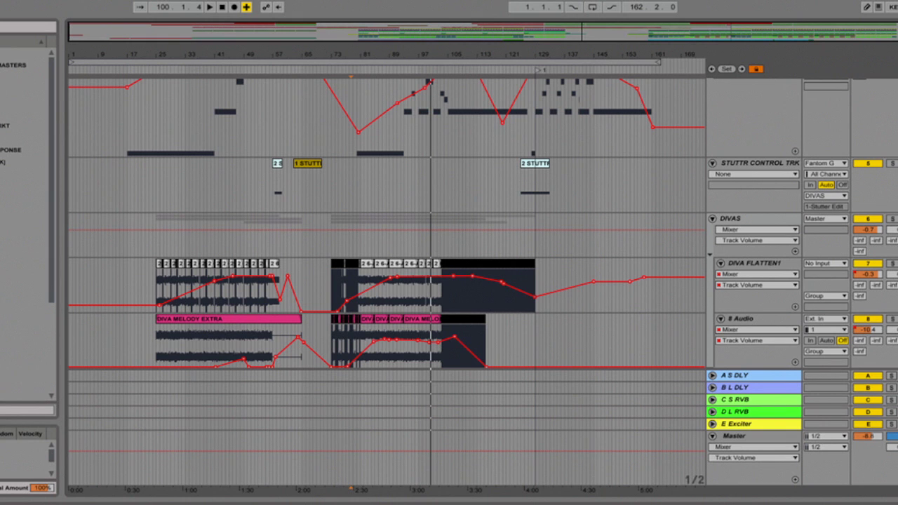
scroll(385, 225, "down", 1)
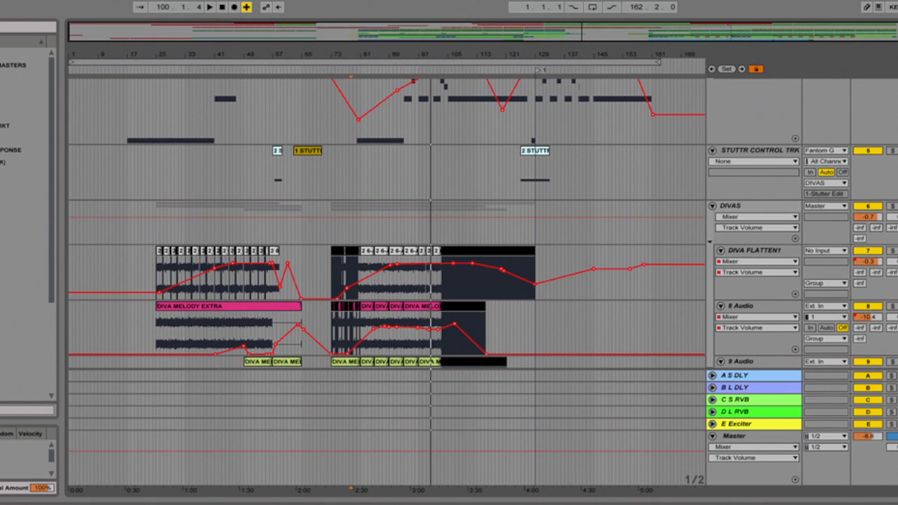
scroll(386, 225, "down", 4)
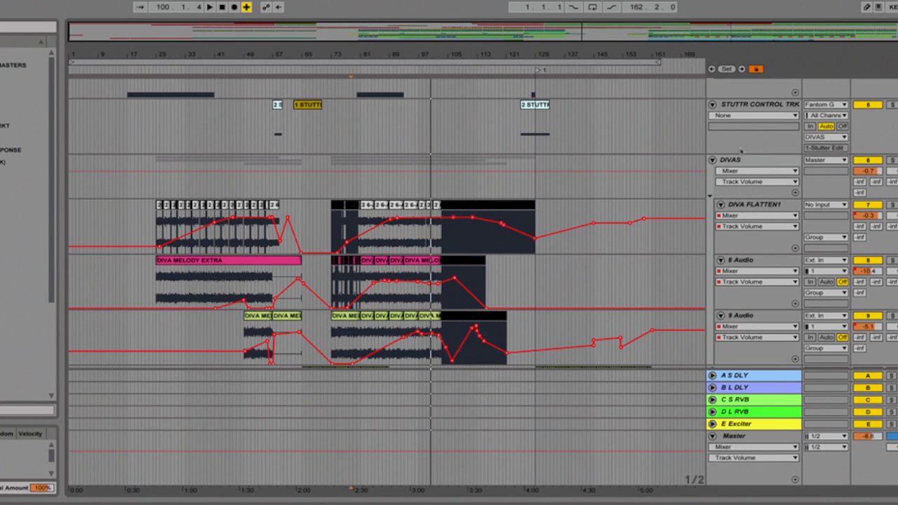
scroll(386, 224, "down", 2)
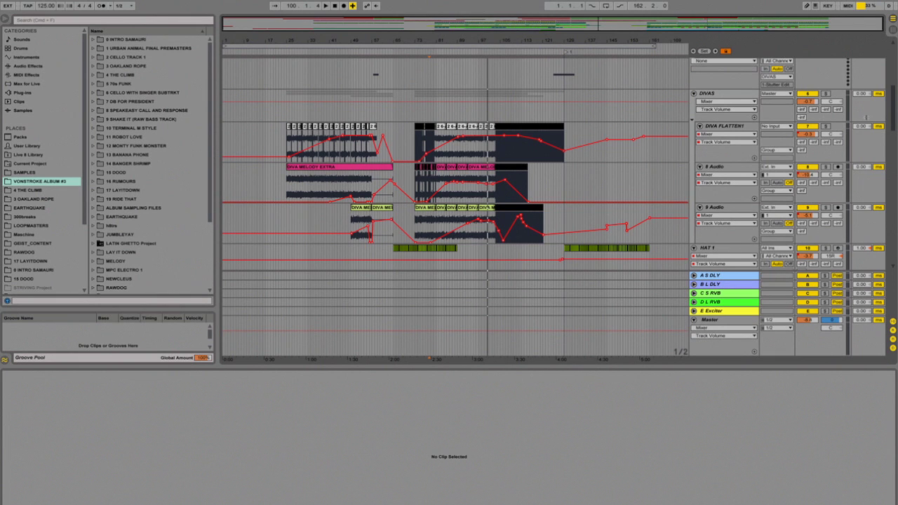
left_click_drag(894, 121, 893, 123)
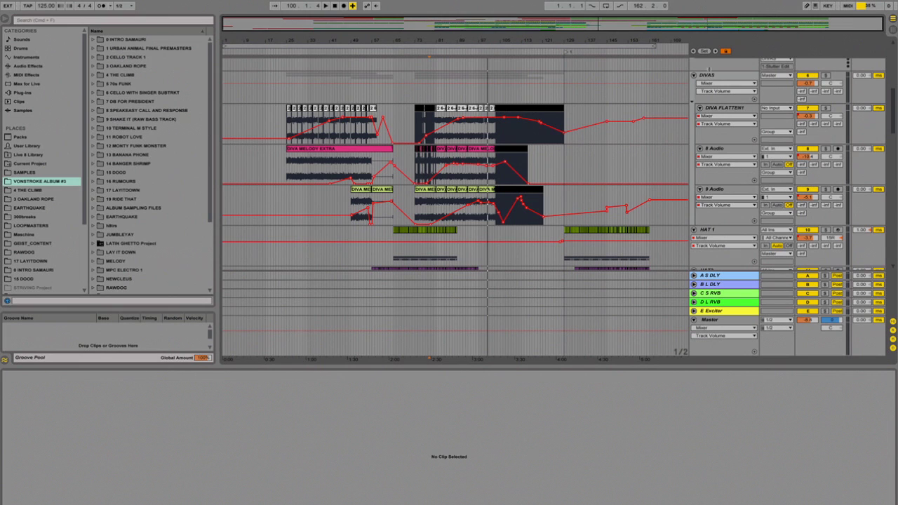
left_click(709, 75)
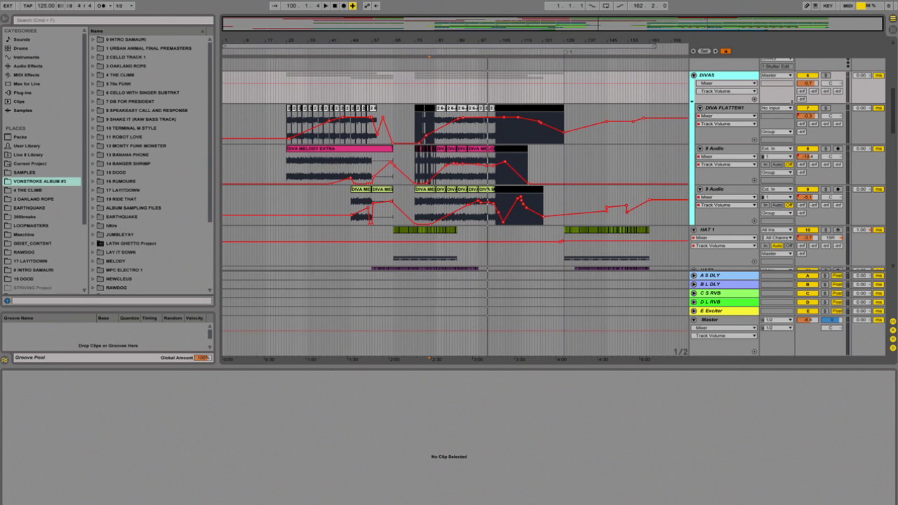
left_click(826, 75)
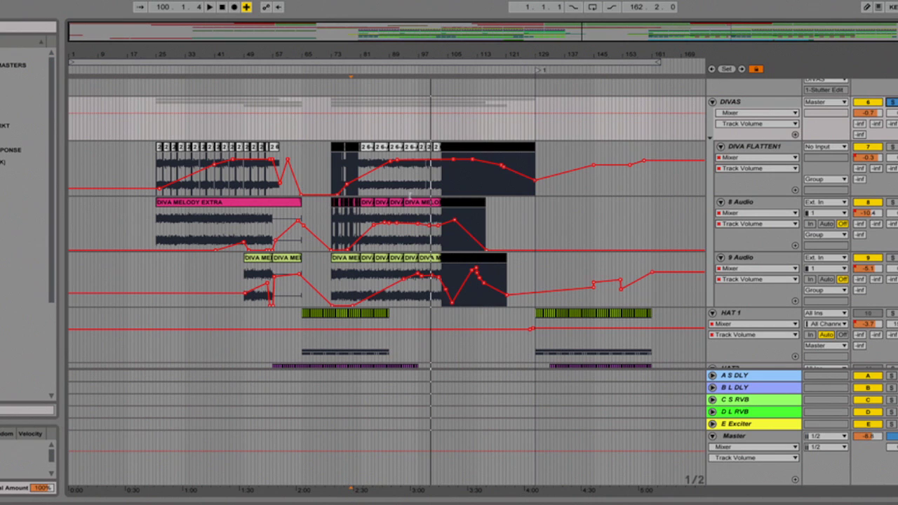
left_click(209, 8)
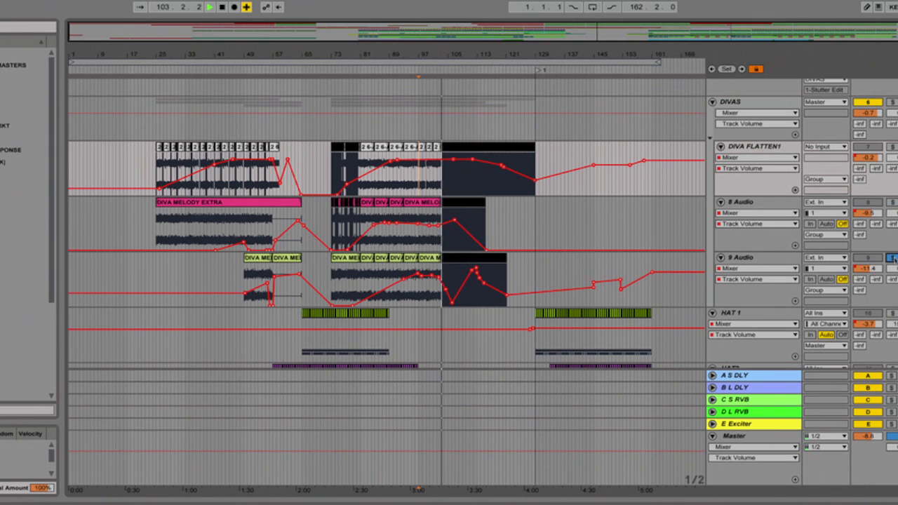
Stop playback, clear the solo on the 9 Audio track and select the DIVAS group track
key("space")
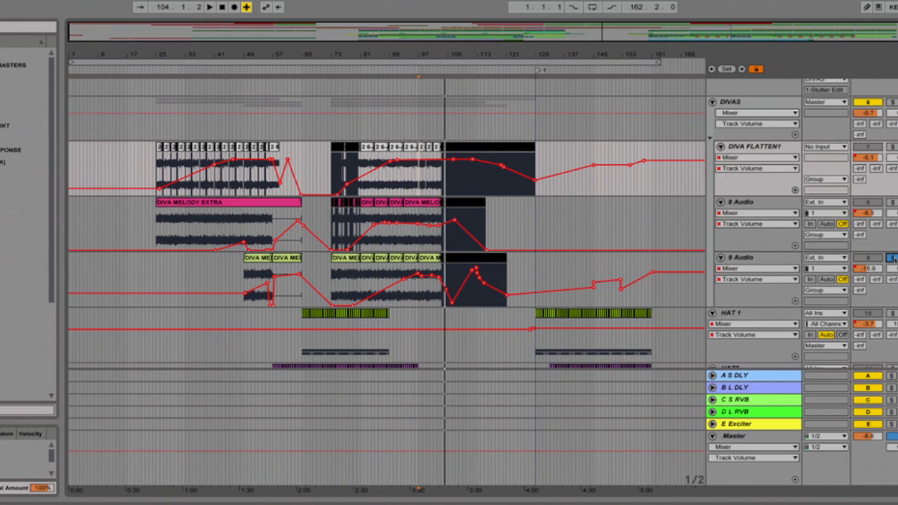
left_click(892, 258)
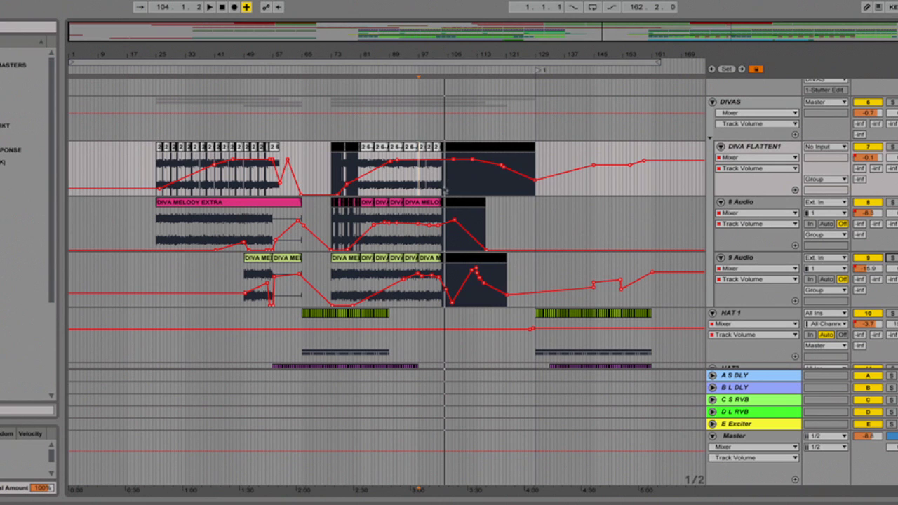
left_click(727, 103)
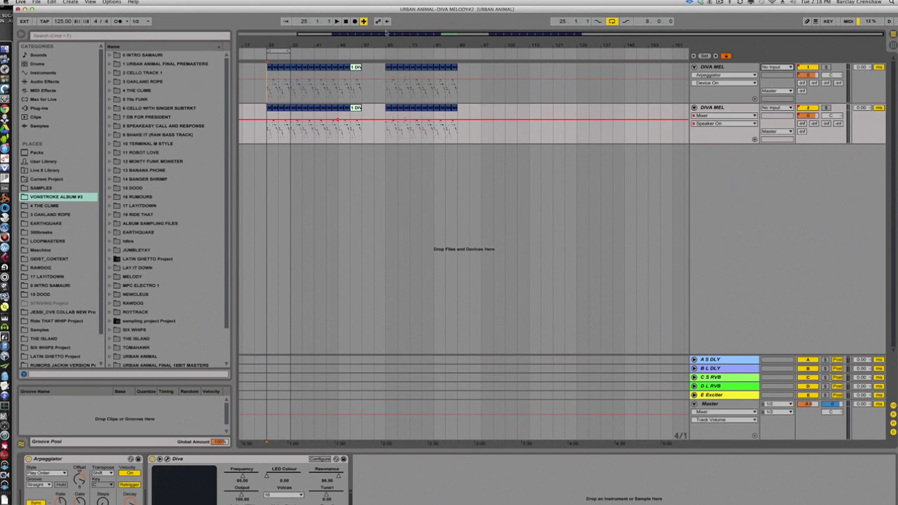
Show the diva melody set in full screen and audition its first DIVA MEL track in solo
left_click(90, 2)
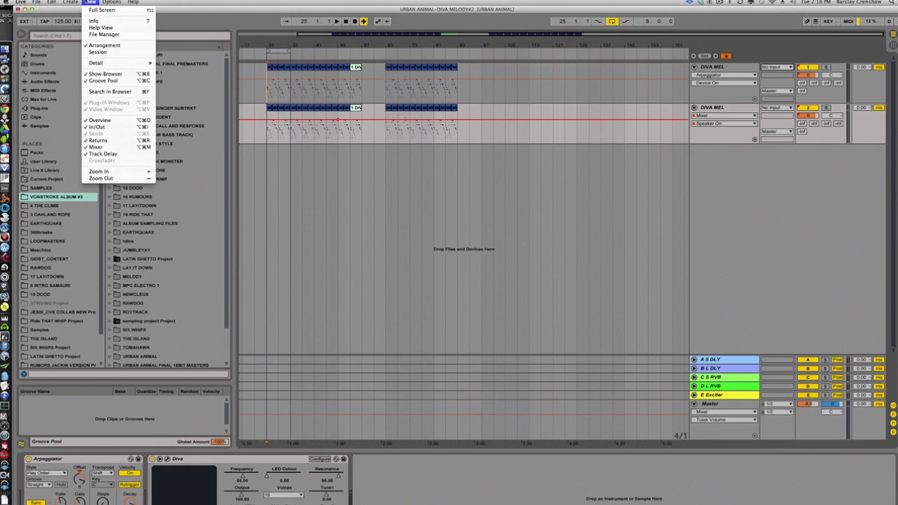
left_click(105, 10)
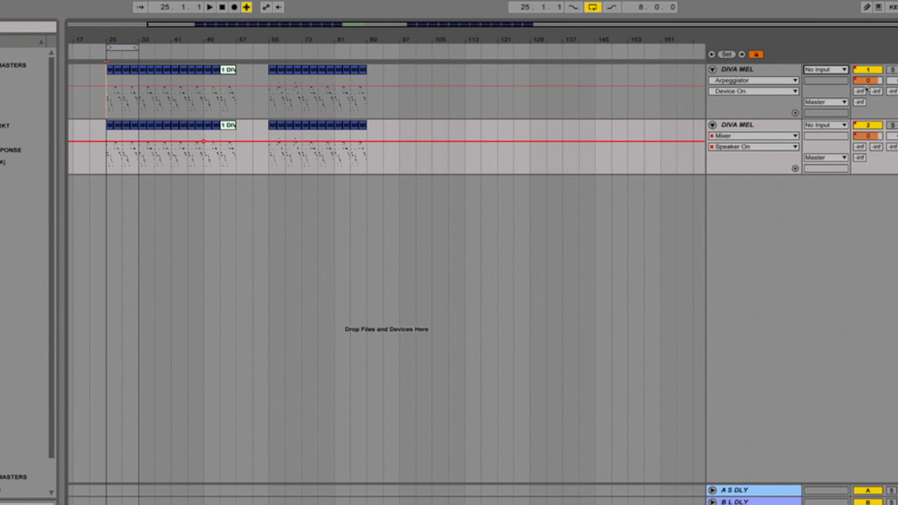
left_click(891, 70)
left_click(209, 7)
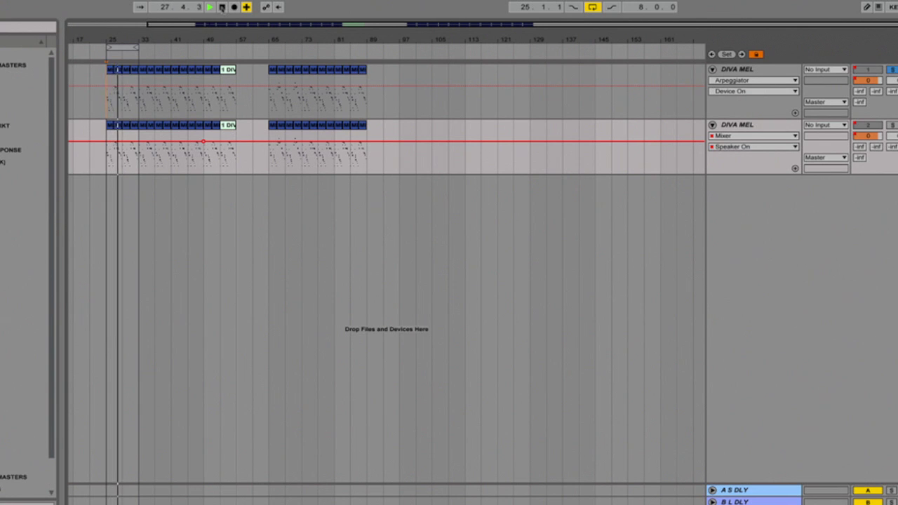
left_click(222, 7)
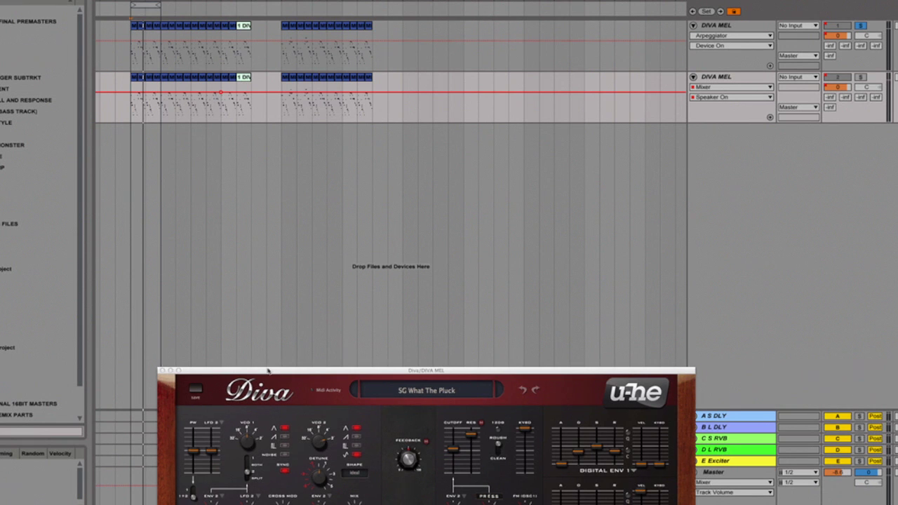
Examine the Diva synth's SG What The Pluck patch and the MIDI notes of the first clip on the first DIVA MEL track
left_click_drag(256, 441, 390, 254)
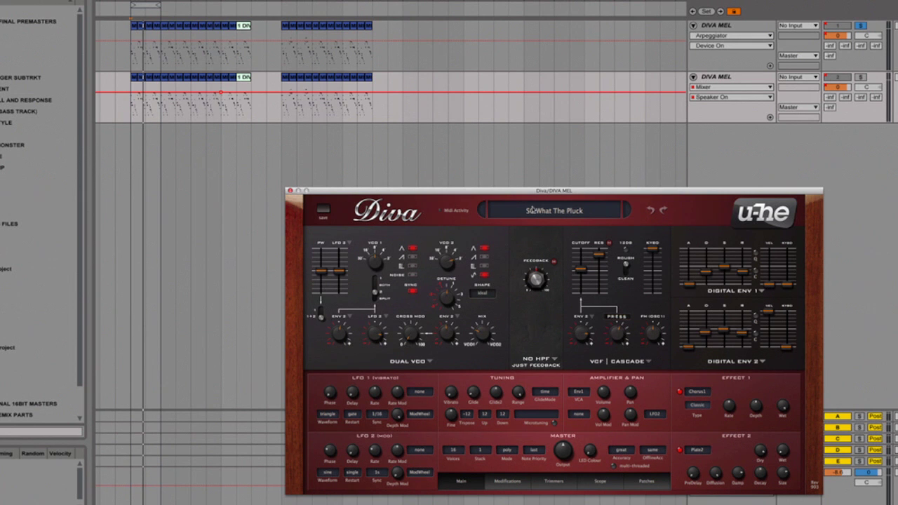
left_click_drag(501, 195, 553, 169)
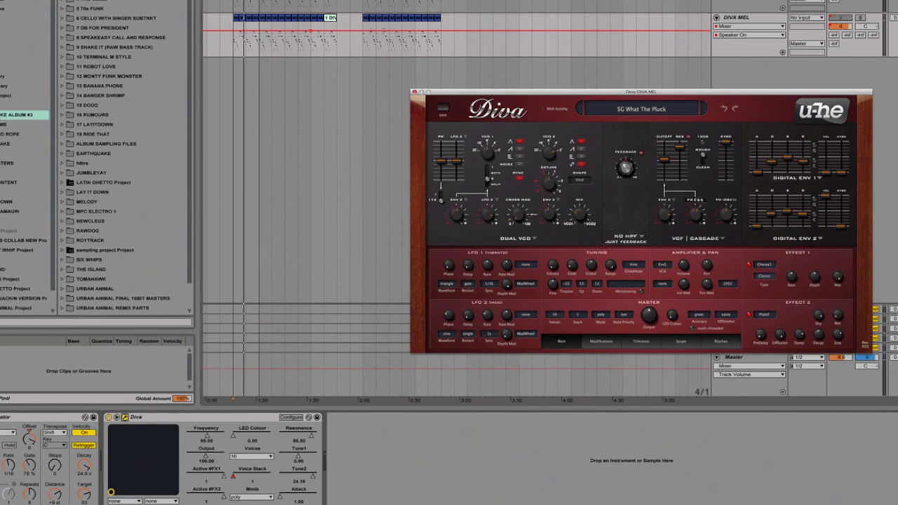
double_click(133, 26)
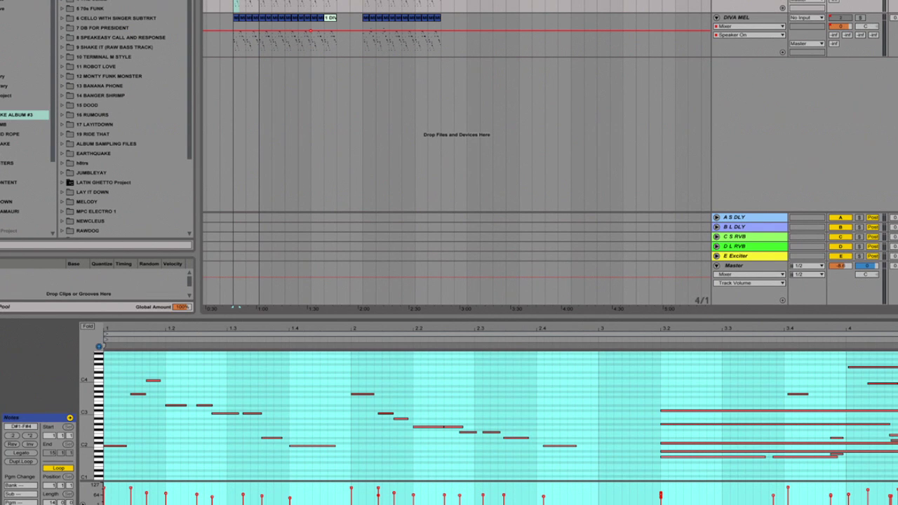
key("shift+Tab")
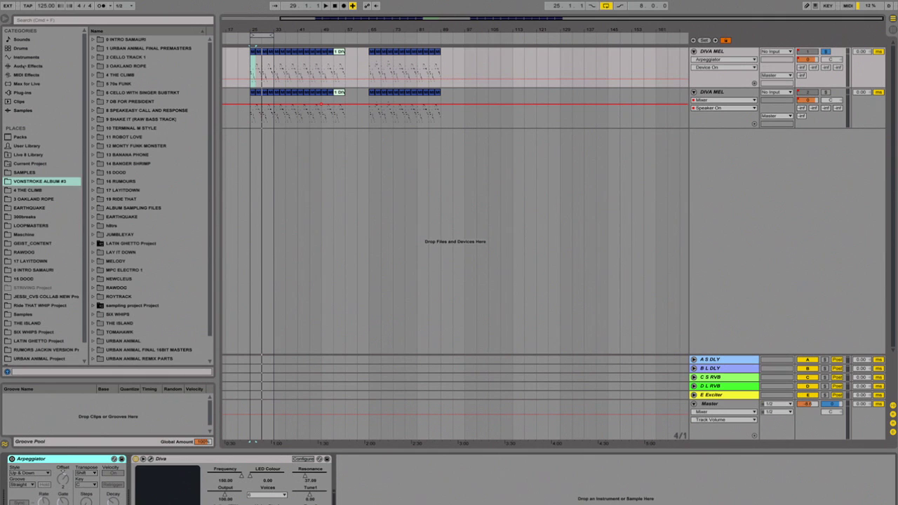
Locate Arpeggiator among the MIDI effects and enable the Arpeggiator device on the first DIVA MEL track
left_click(24, 74)
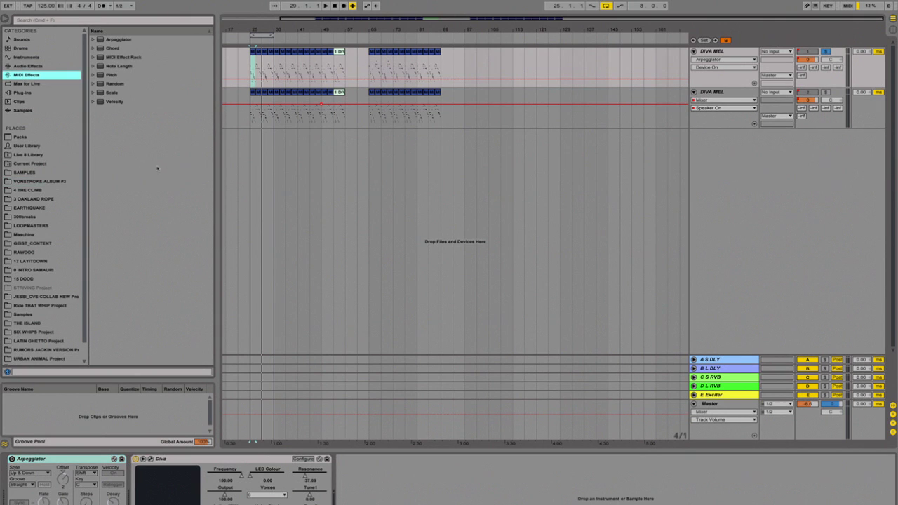
left_click(100, 39)
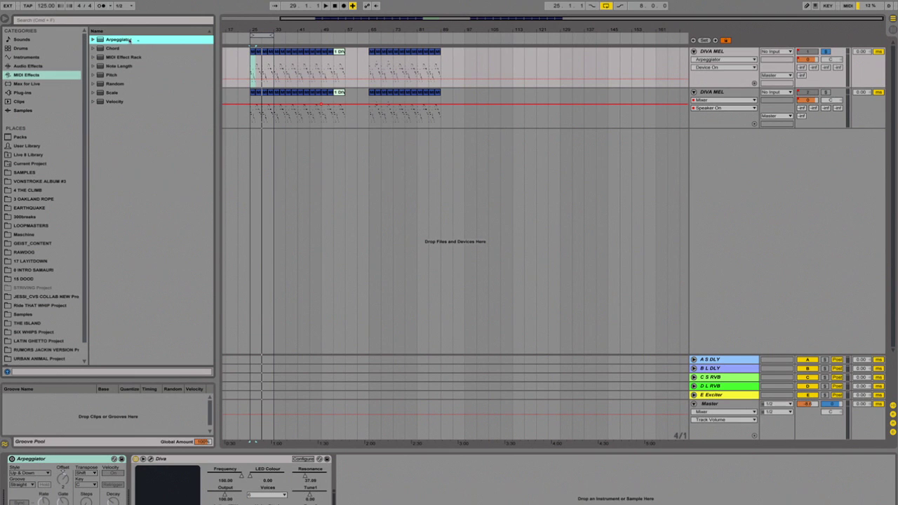
left_click(65, 461)
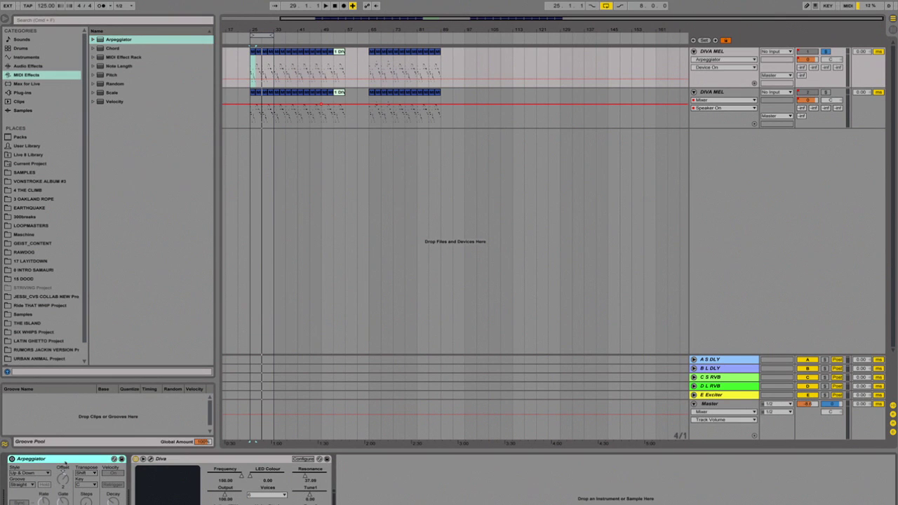
left_click(12, 459)
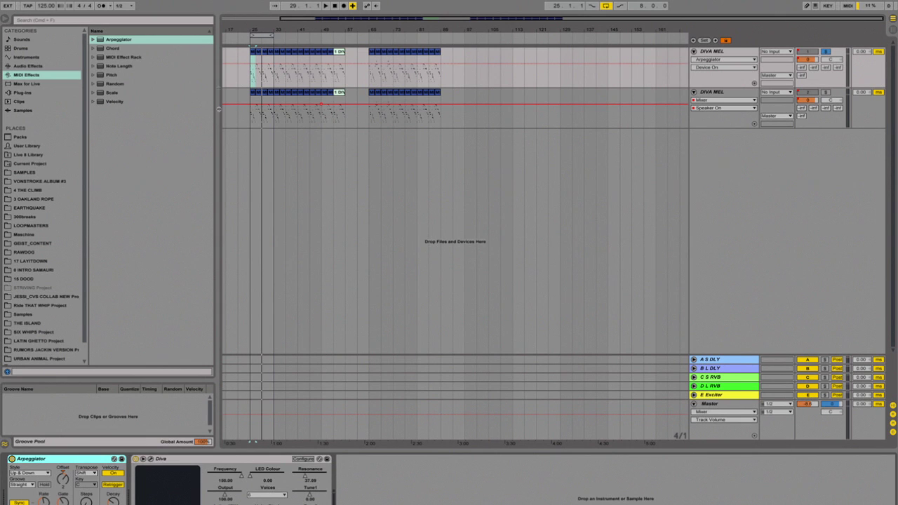
Play the looped section, comparing the second DIVA MEL track in solo with both tracks together
left_click(335, 5)
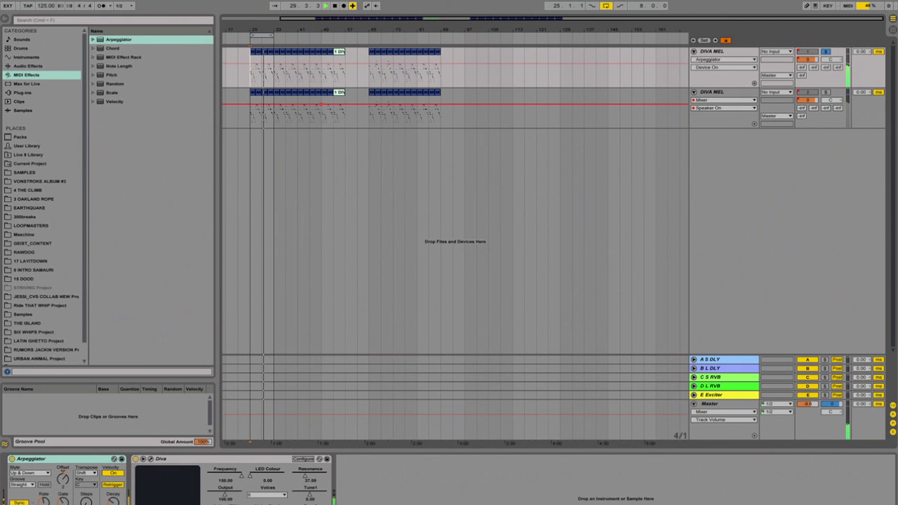
left_click(825, 93)
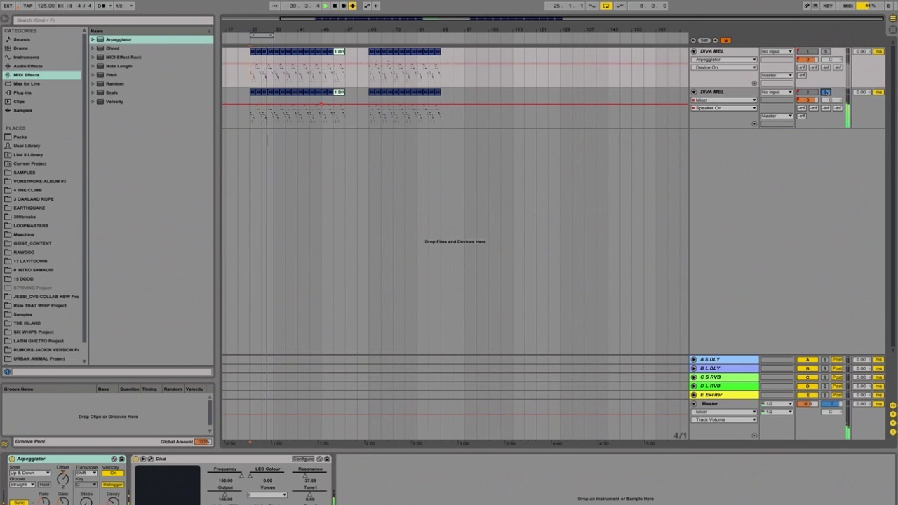
left_click(825, 93)
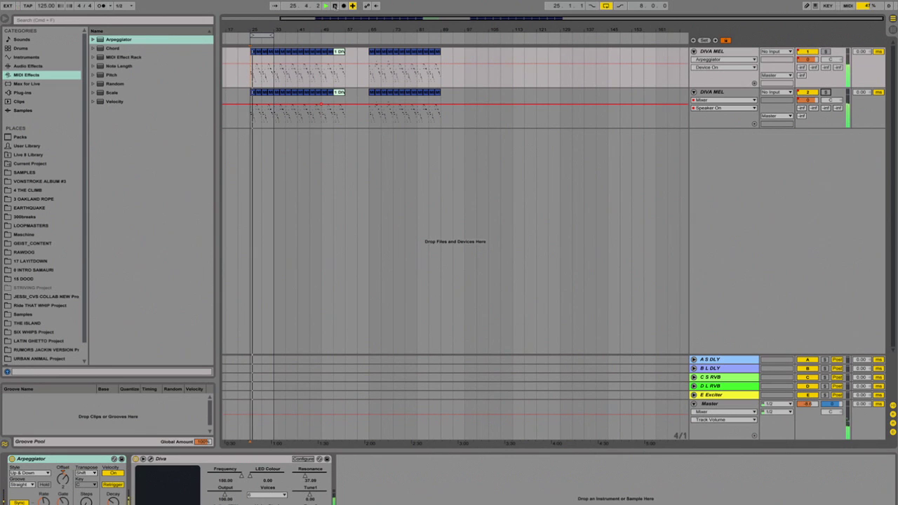
key("space")
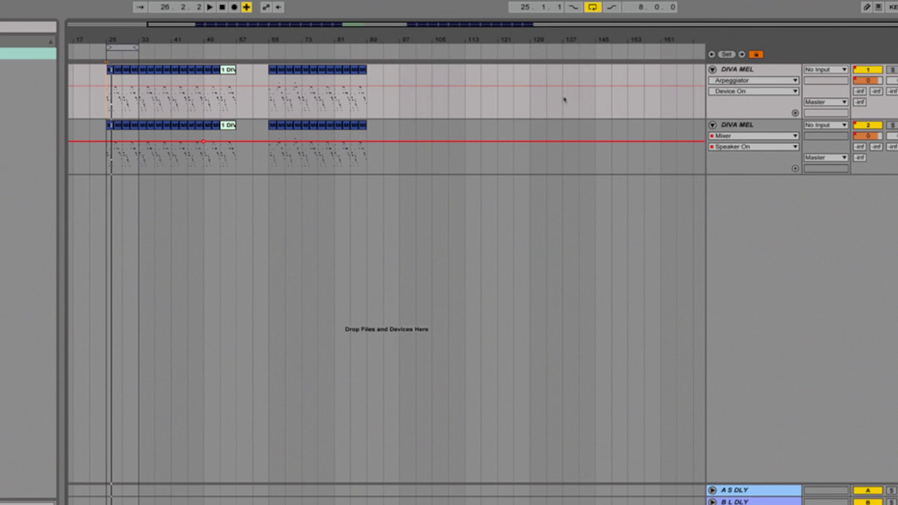
Freeze the first DIVA MEL track and flatten it to audio
left_click(284, 102)
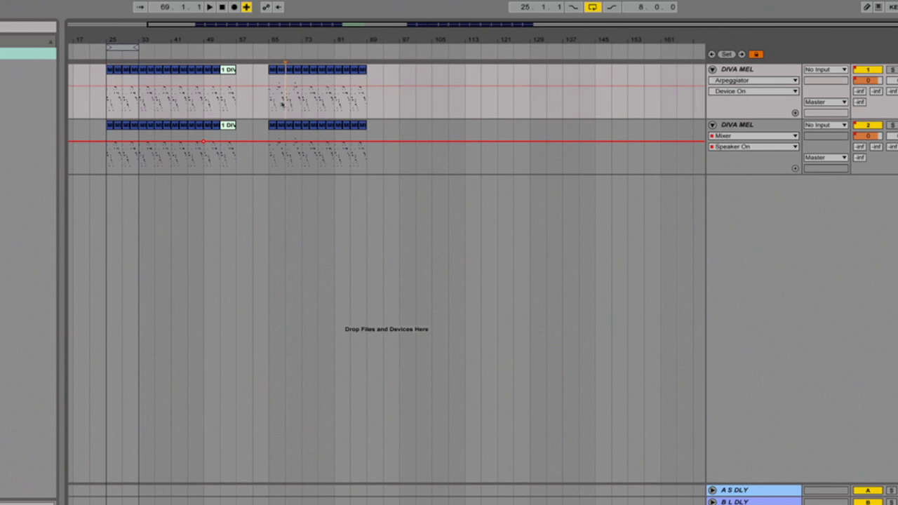
right_click(171, 103)
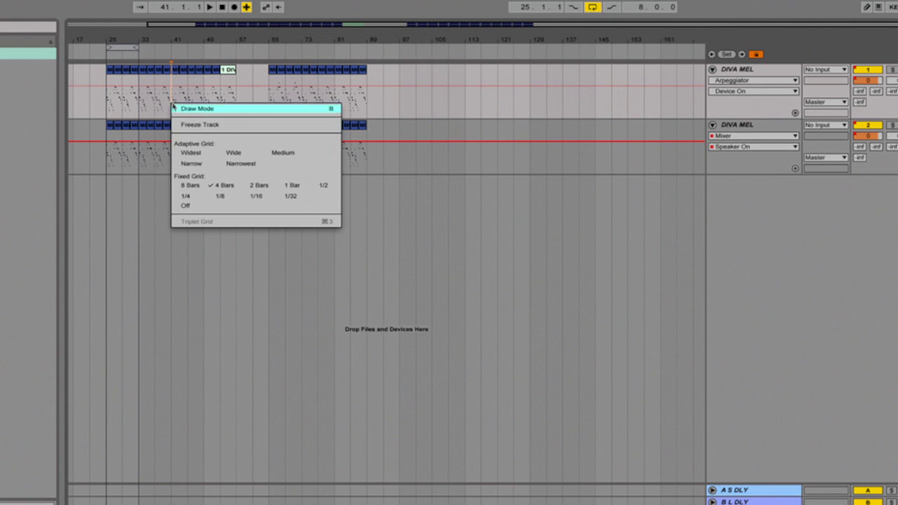
left_click(192, 125)
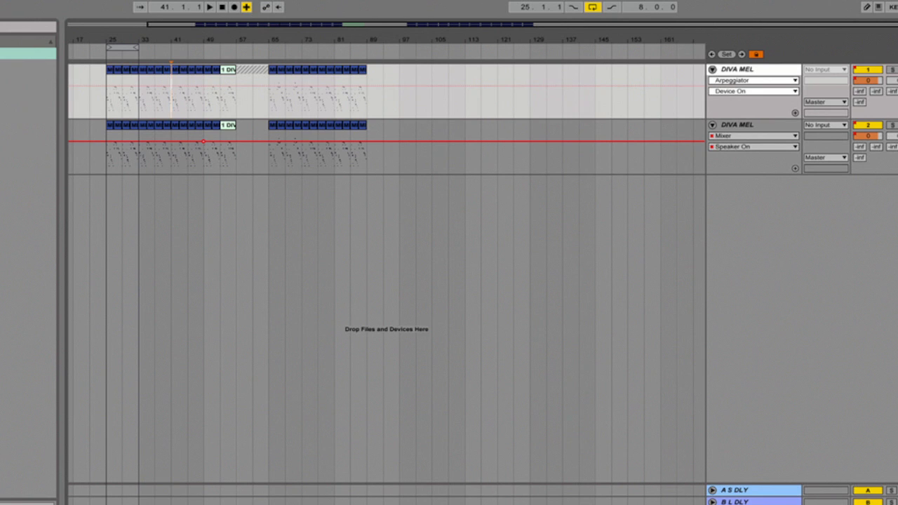
right_click(169, 95)
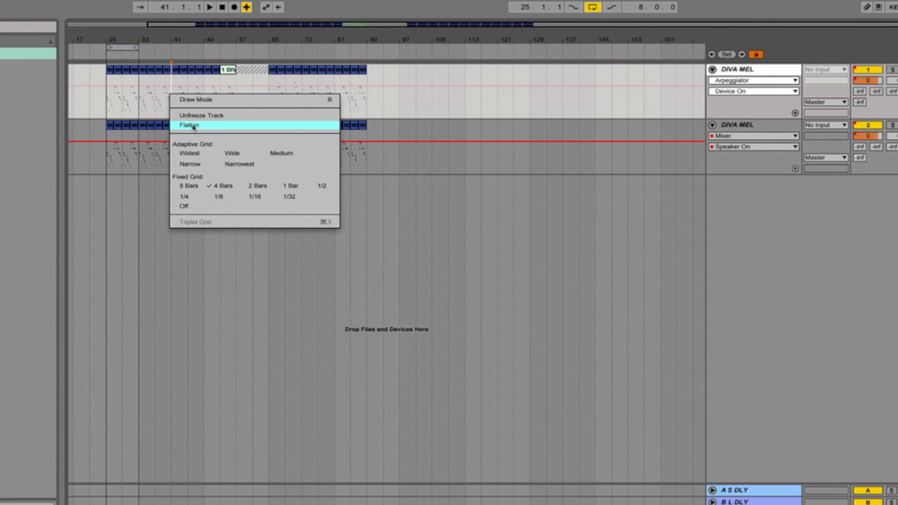
left_click(193, 127)
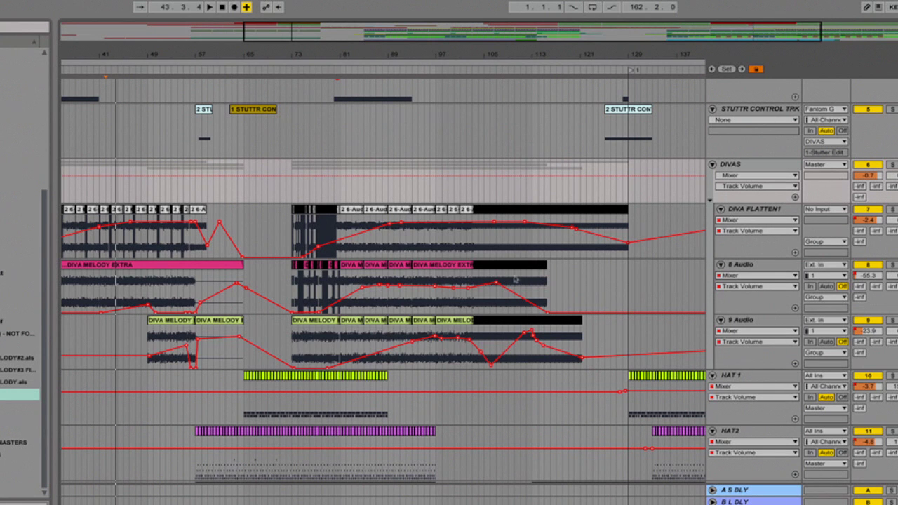
scroll(383, 281, "up", 4)
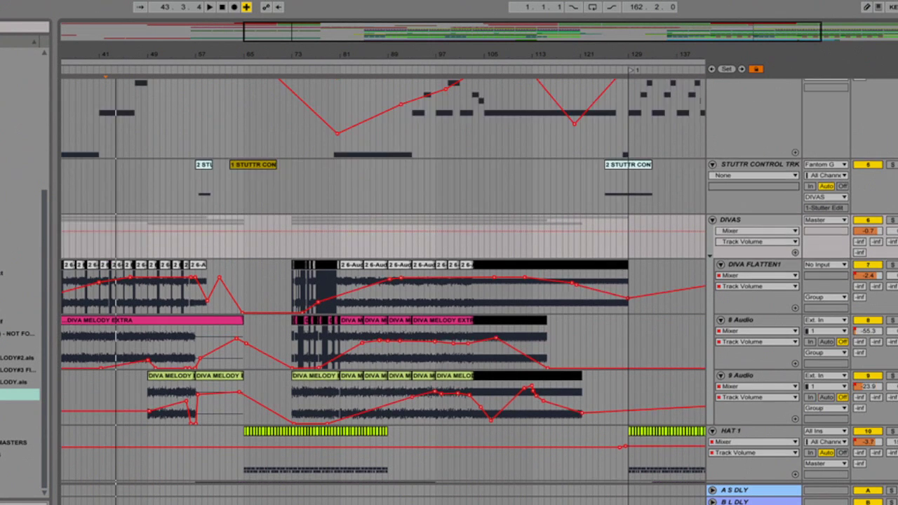
scroll(383, 281, "down", 7)
scroll(383, 281, "down", 3)
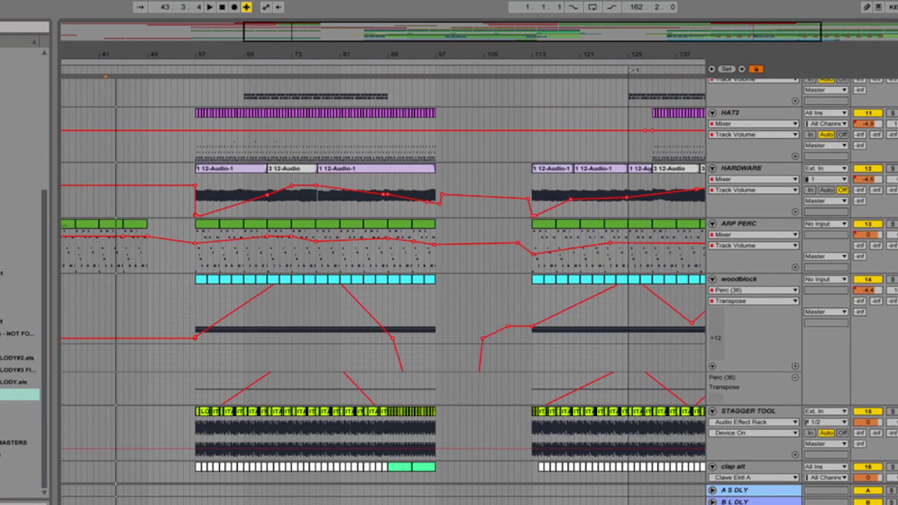
Solo the DIVA FLATTEN1 track and play it from bar 101
scroll(383, 280, "up", 6)
scroll(477, 192, "up", 2)
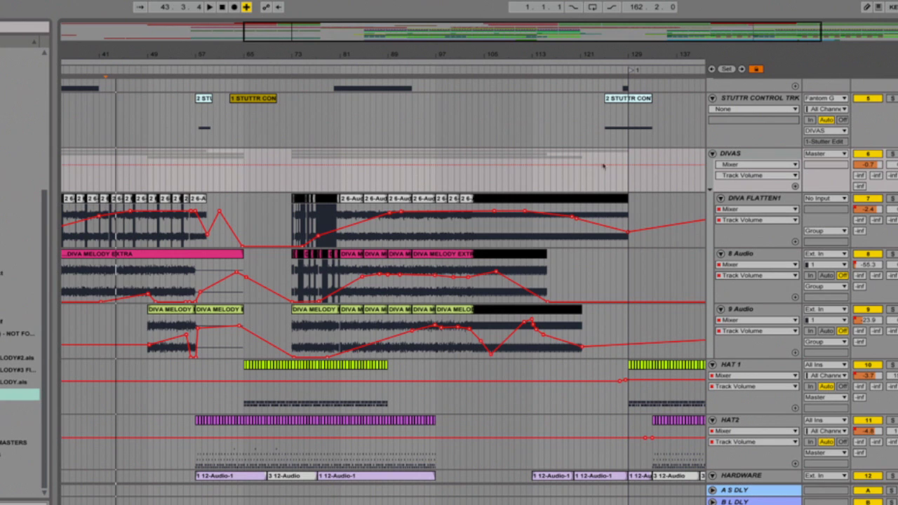
left_click(448, 228)
key("space")
left_click_drag(544, 35, 483, 207)
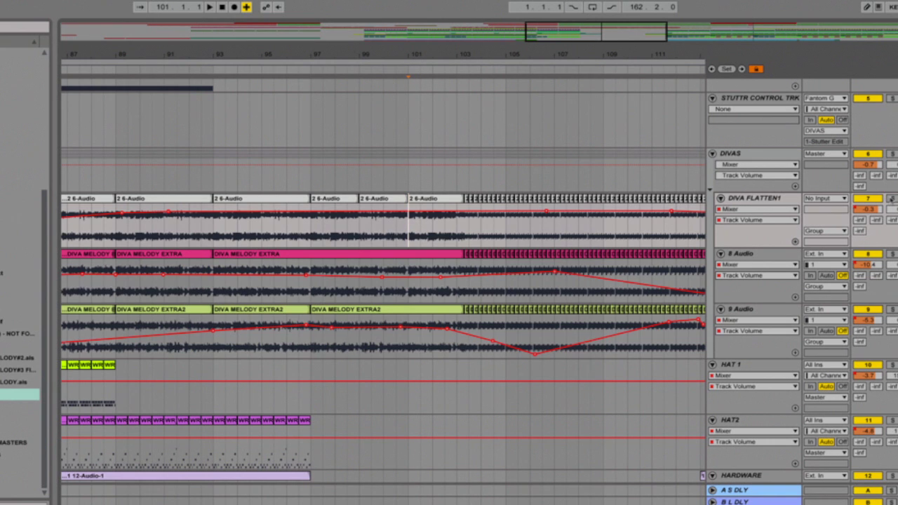
left_click(890, 199)
key("space")
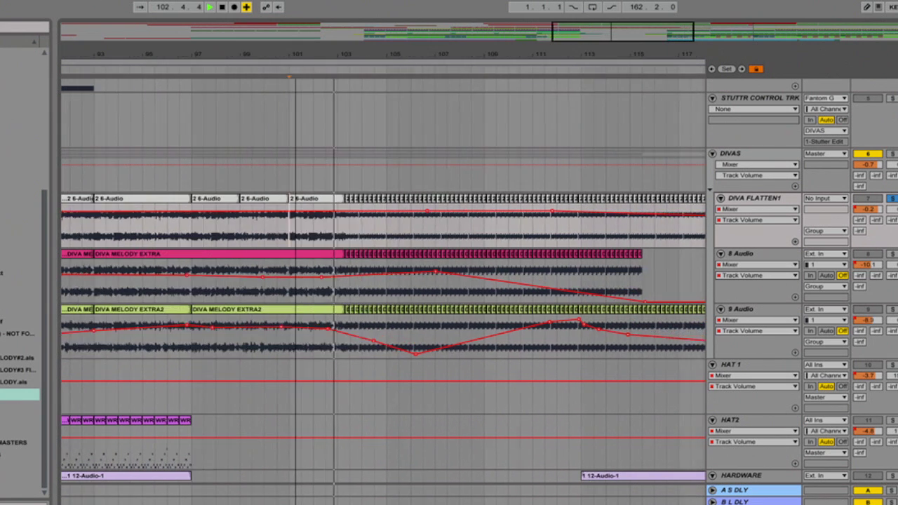
Play on through the chopped Diva clips with the solo off, stop at about bar 115, and examine the layered Diva tracks
left_click_drag(598, 63, 598, 69)
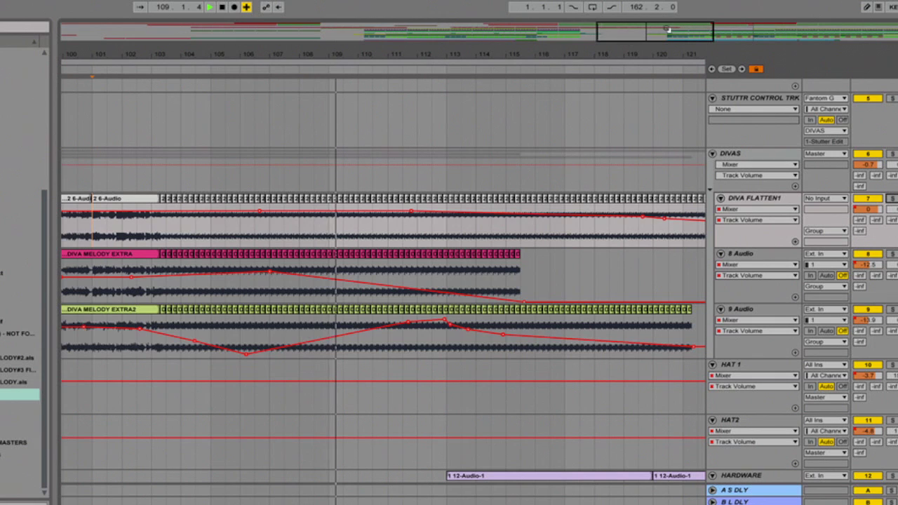
key("minus")
left_click_drag(666, 56, 666, 43)
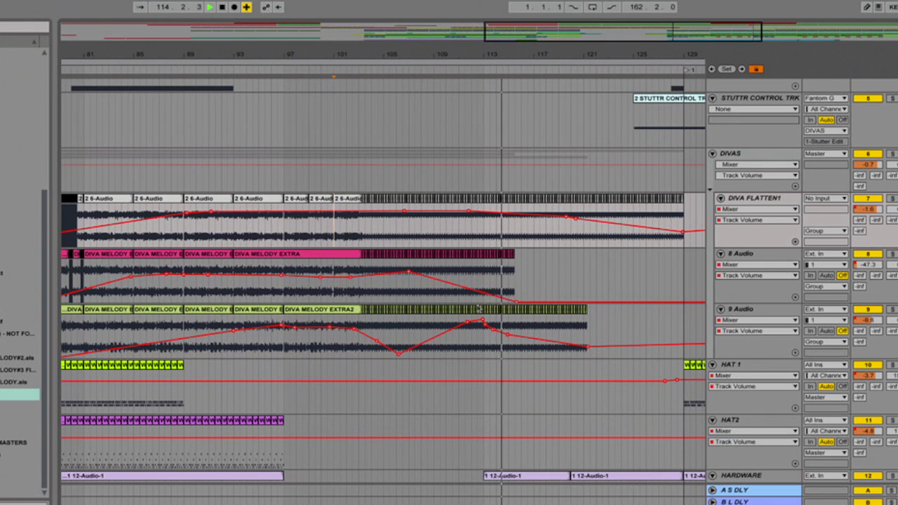
key("space")
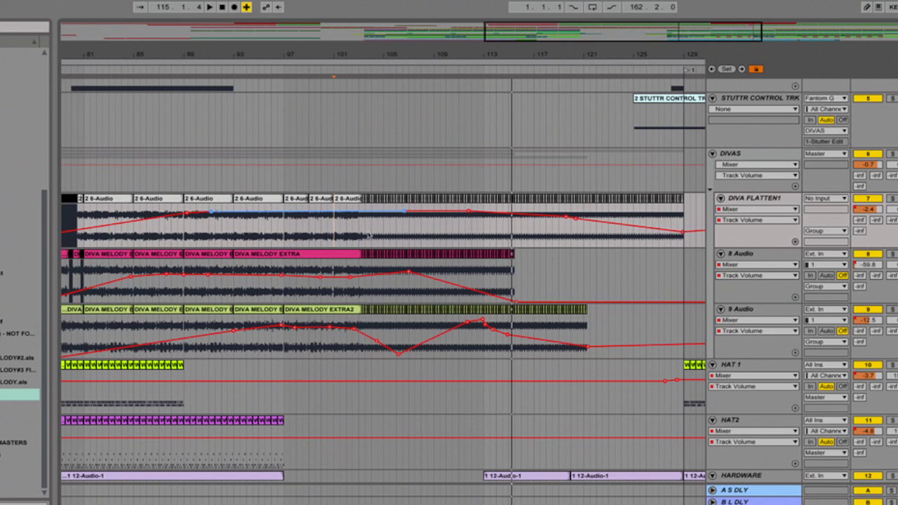
left_click_drag(540, 28, 507, 91)
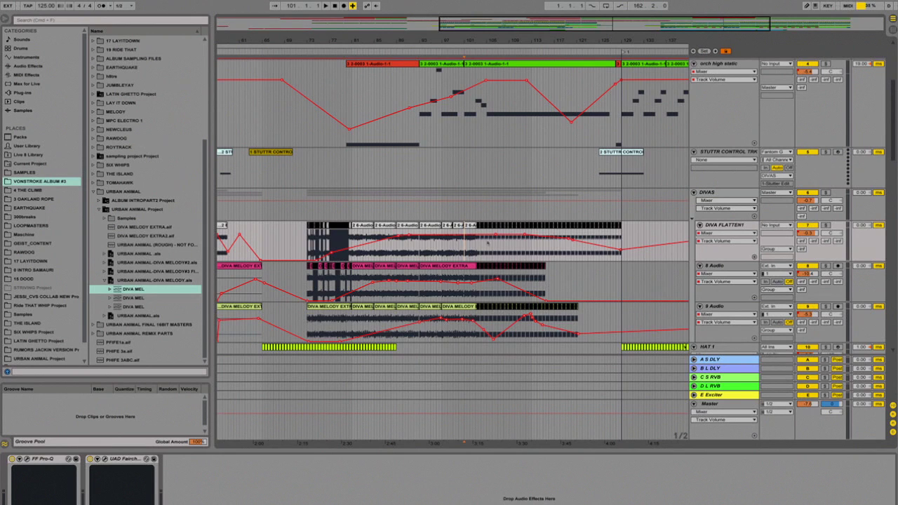
mouse_move(472, 283)
mouse_move(446, 319)
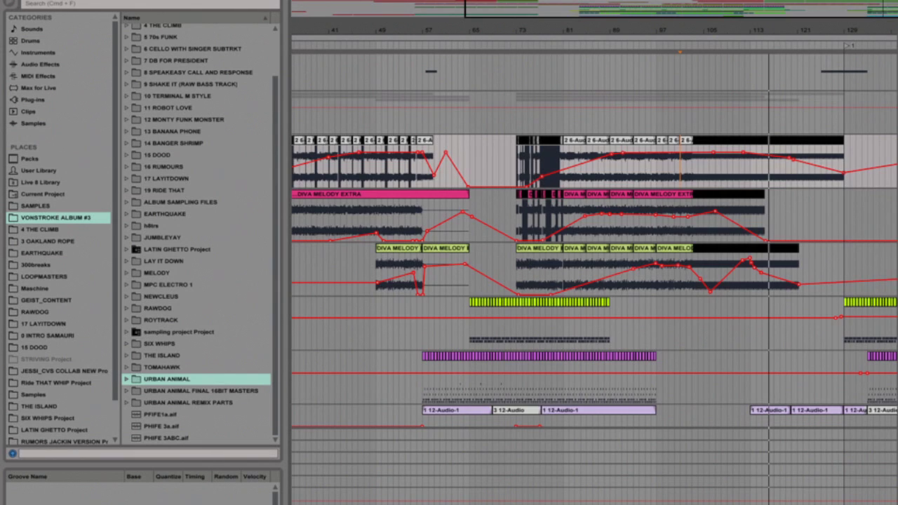
Expand the URBAN ANIMAL folder and the URBAN ANIMAL-DIVA MELODY.als set in the browser to list its tracks
scroll(456, 203, "up", 3)
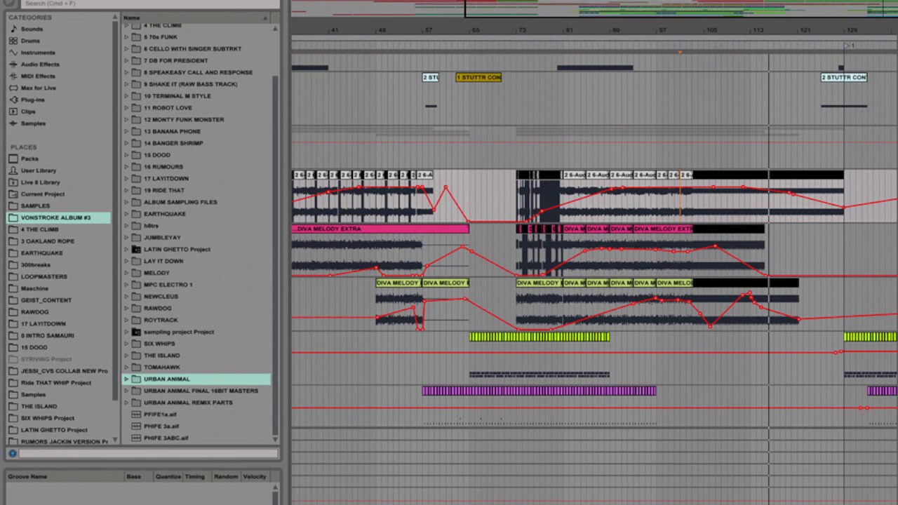
scroll(594, 245, "up", 3)
scroll(594, 245, "up", 1)
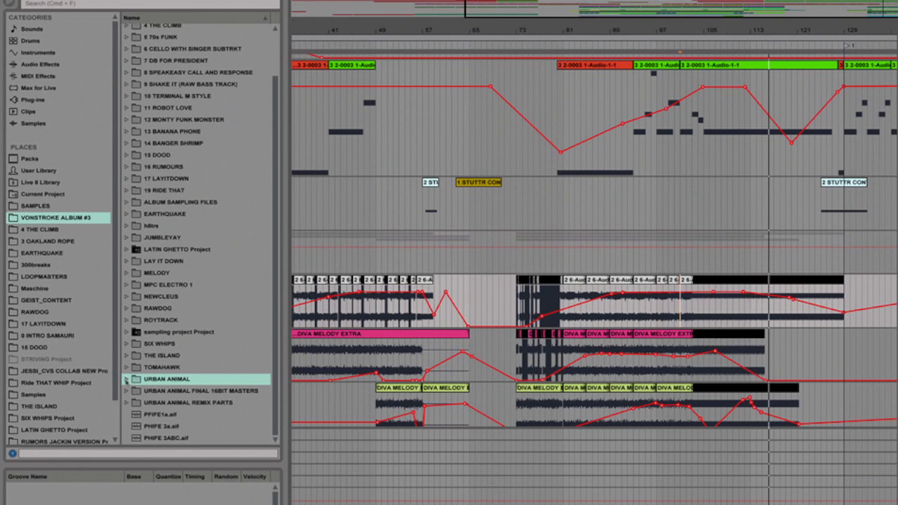
left_click(126, 379)
scroll(270, 330, "down", 3)
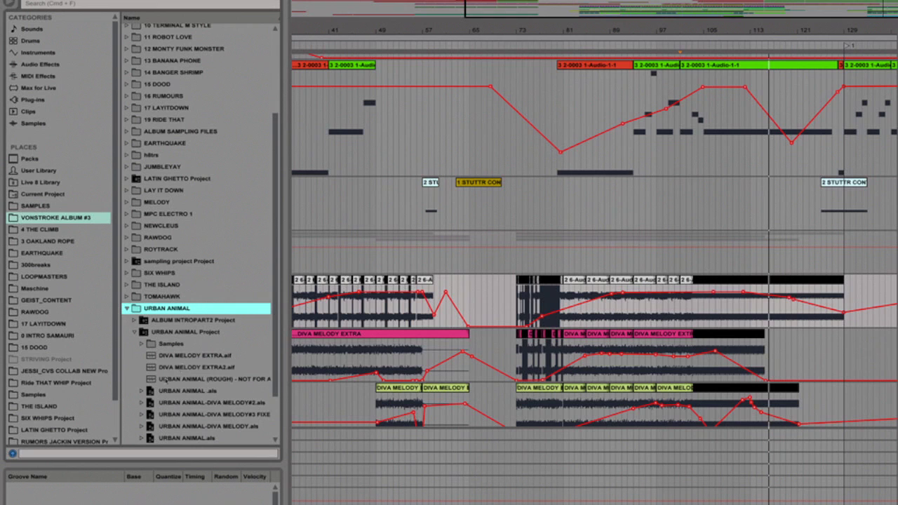
left_click_drag(277, 343, 273, 379)
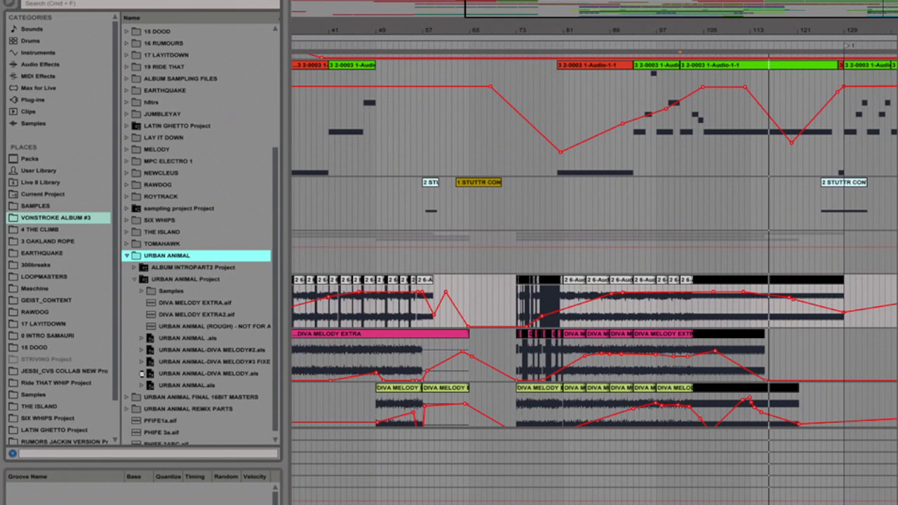
left_click(141, 373)
Insert the first DIVA MEL track from URBAN ANIMAL-DIVA MELODY.als into the arrangement, directly above the DIVAS group
left_click_drag(274, 344, 270, 373)
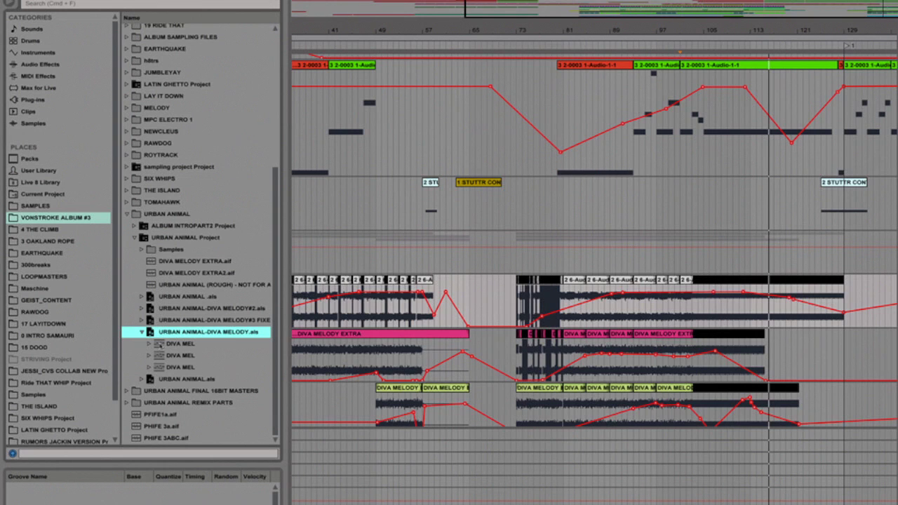
left_click(159, 345)
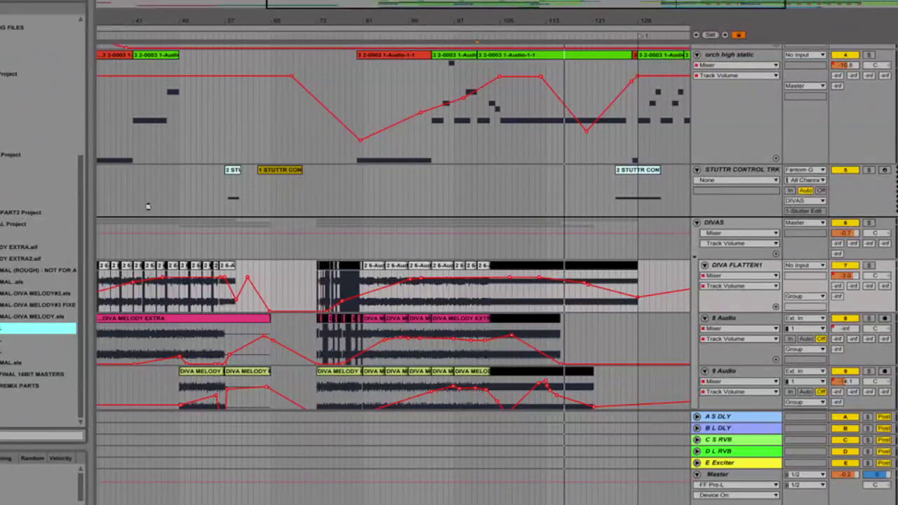
key("ctrl+z")
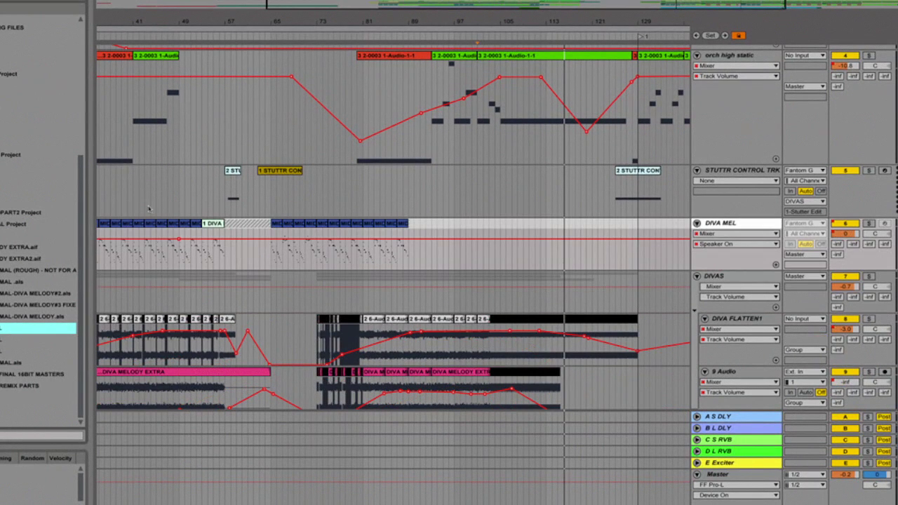
Solo the imported DIVA MEL track and play its MIDI clips from about bar 41
left_click(140, 258)
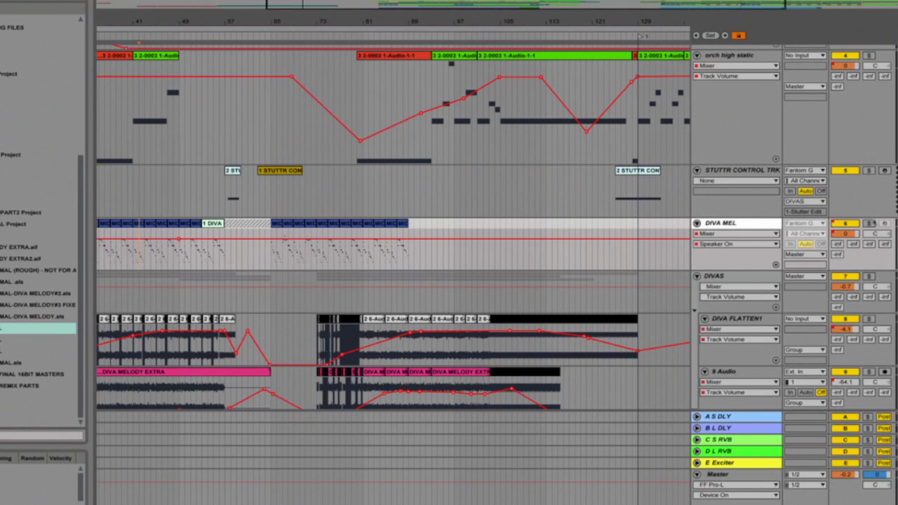
left_click(869, 223)
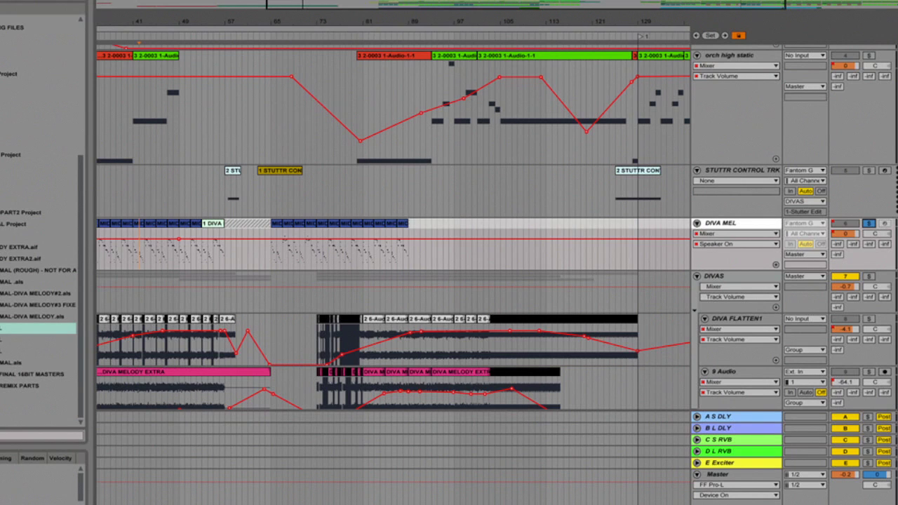
key("space")
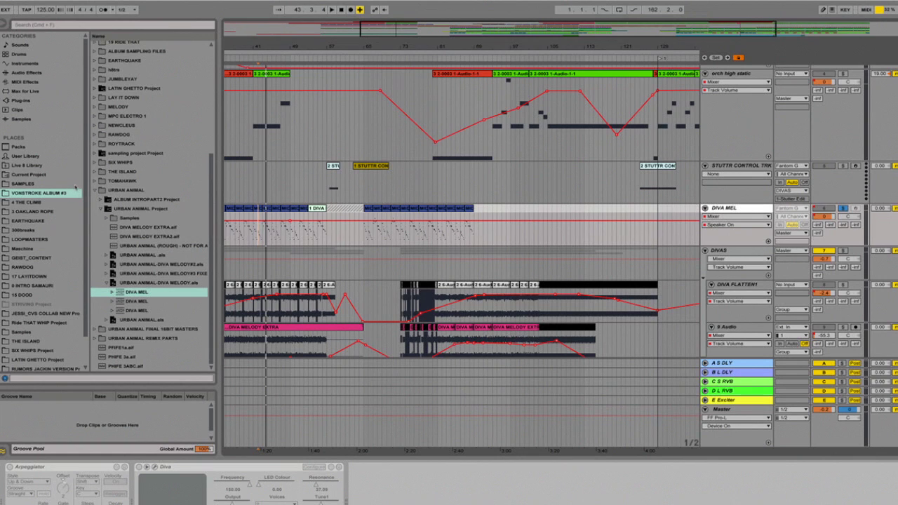
Delete the imported DIVA MEL track from the arrangement
right_click(730, 208)
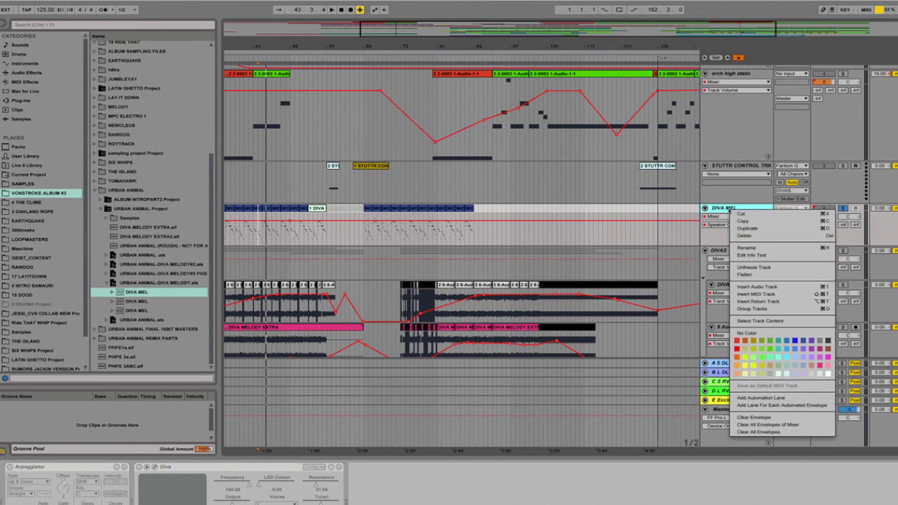
key("Escape")
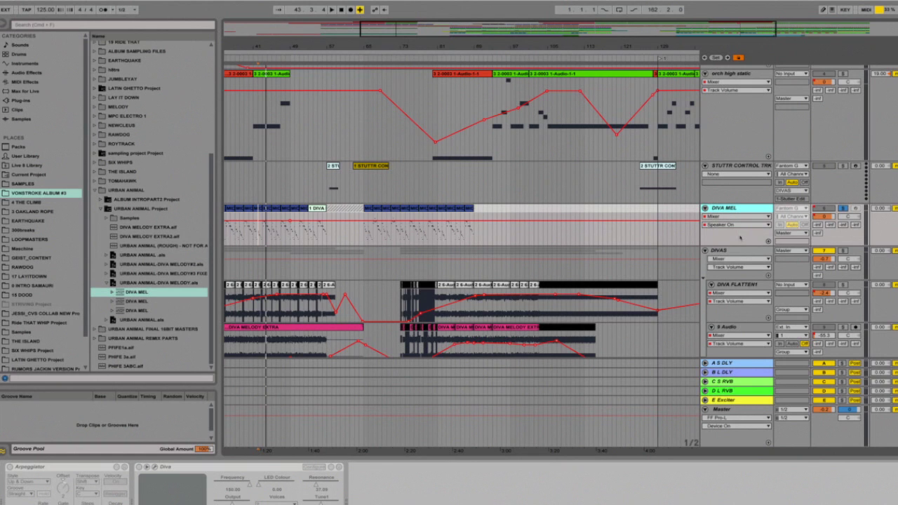
key("Delete")
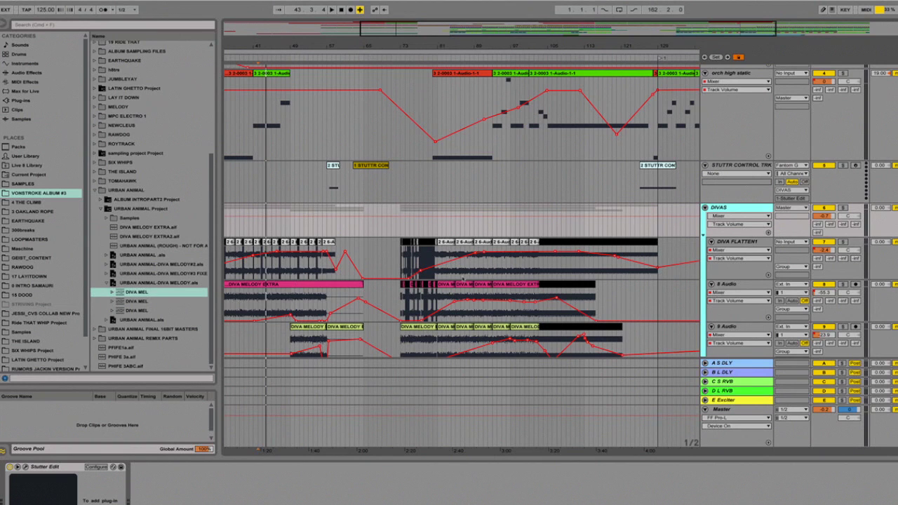
scroll(727, 263, "down", 3)
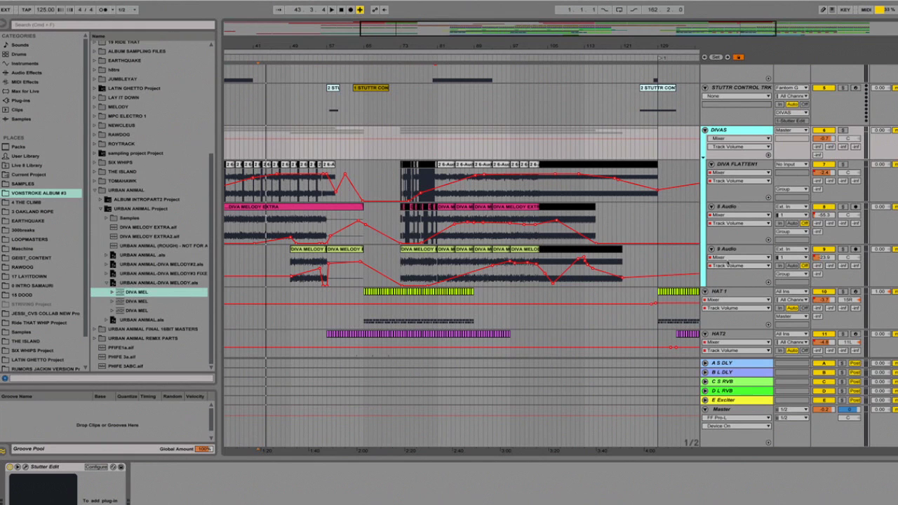